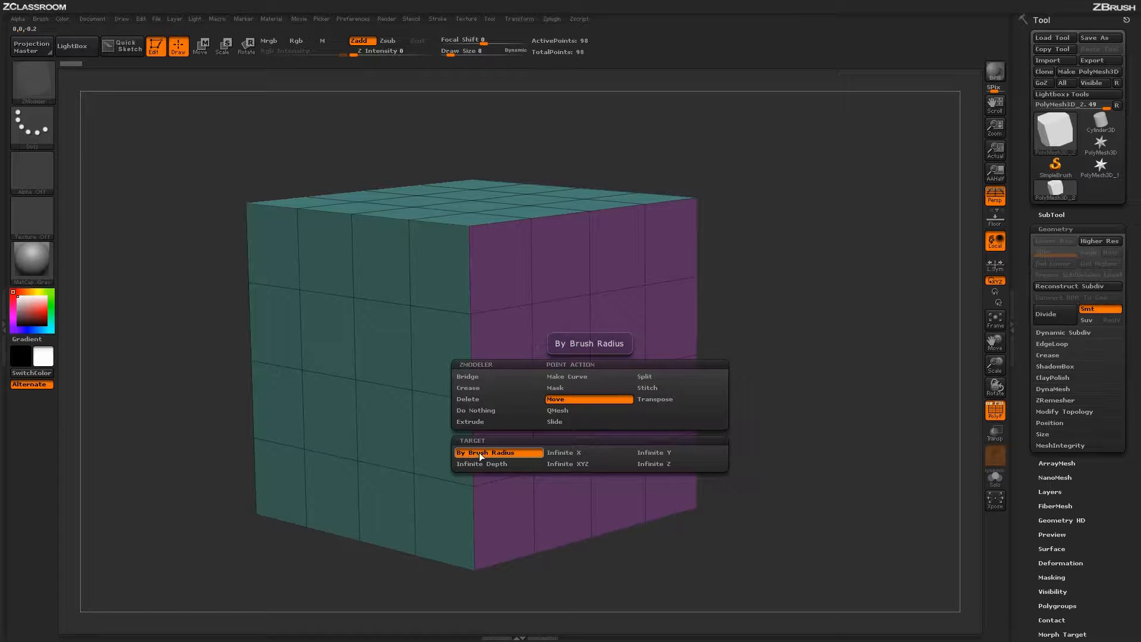
Step: Try moving the centre point of the cube's purple face with the Move point action By Brush Radius, undoing each move
{"action": "left_click", "coordinate": [507, 451]}
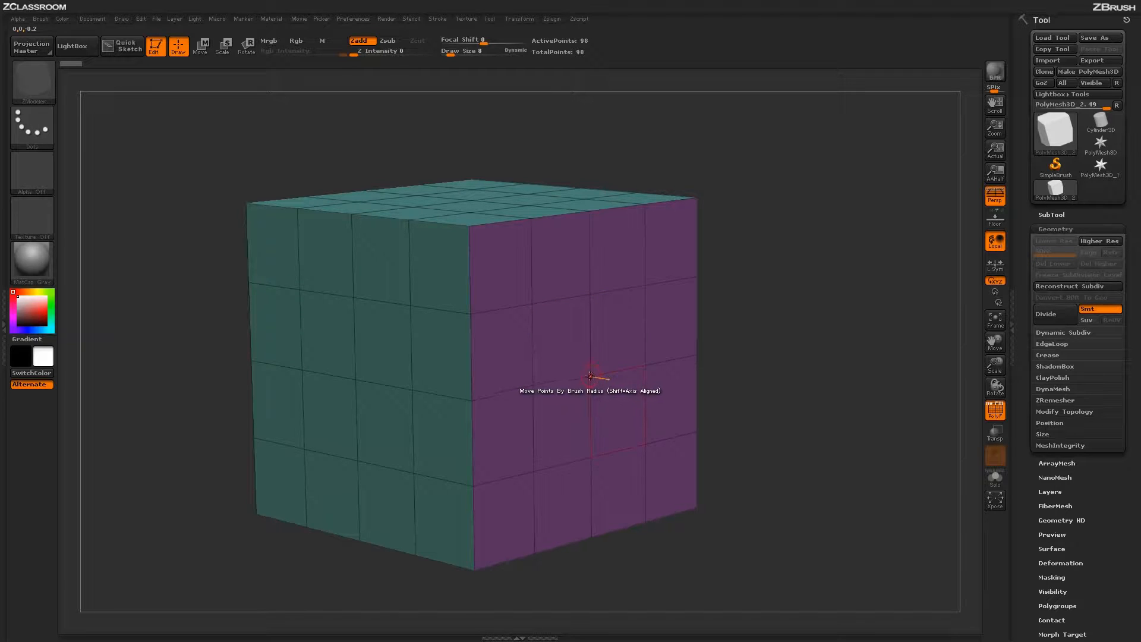
{"action": "left_click_drag", "start_coordinate": [590, 376], "coordinate": [607, 356]}
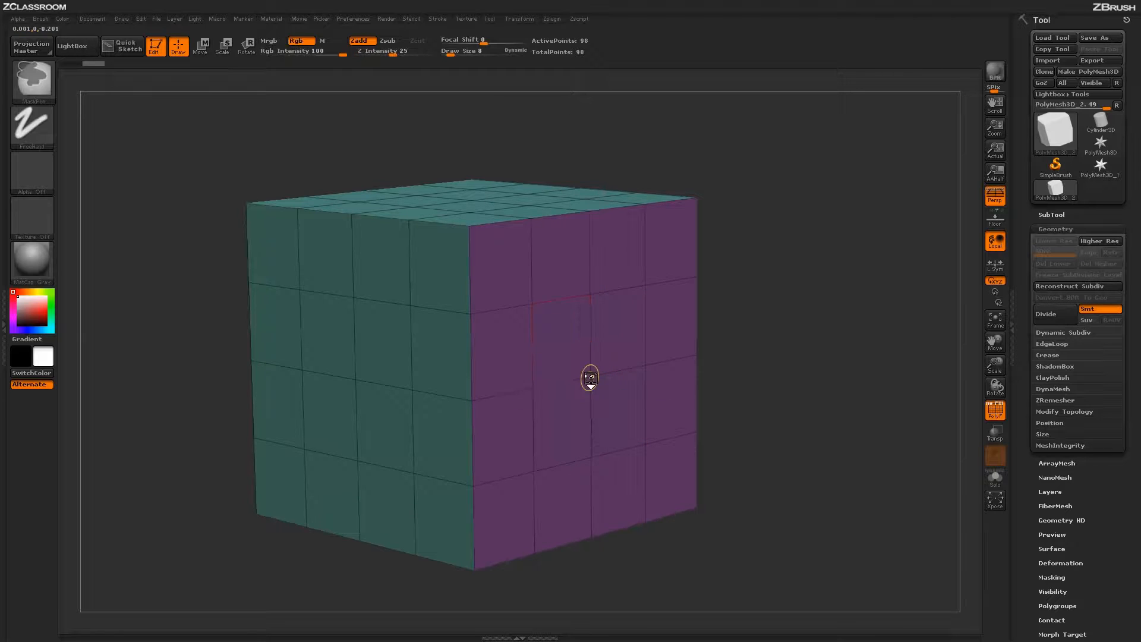
{"action": "left_click_drag", "start_coordinate": [591, 376], "coordinate": [584, 376]}
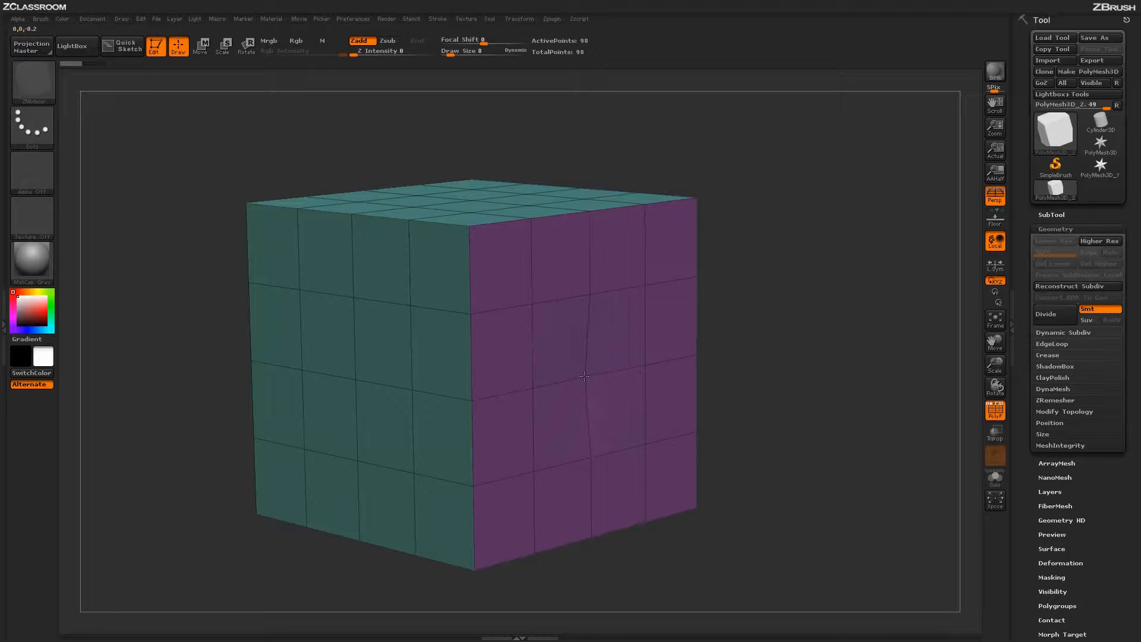
{"action": "key", "text": "ctrl+z"}
{"action": "mouse_move", "coordinate": [590, 383]}
{"action": "left_mouse_down"}
{"action": "mouse_move", "coordinate": [669, 392]}
{"action": "mouse_move", "coordinate": [538, 386]}
{"action": "mouse_move", "coordinate": [667, 396]}
{"action": "mouse_move", "coordinate": [538, 383]}
{"action": "mouse_move", "coordinate": [591, 381]}
{"action": "left_mouse_up"}
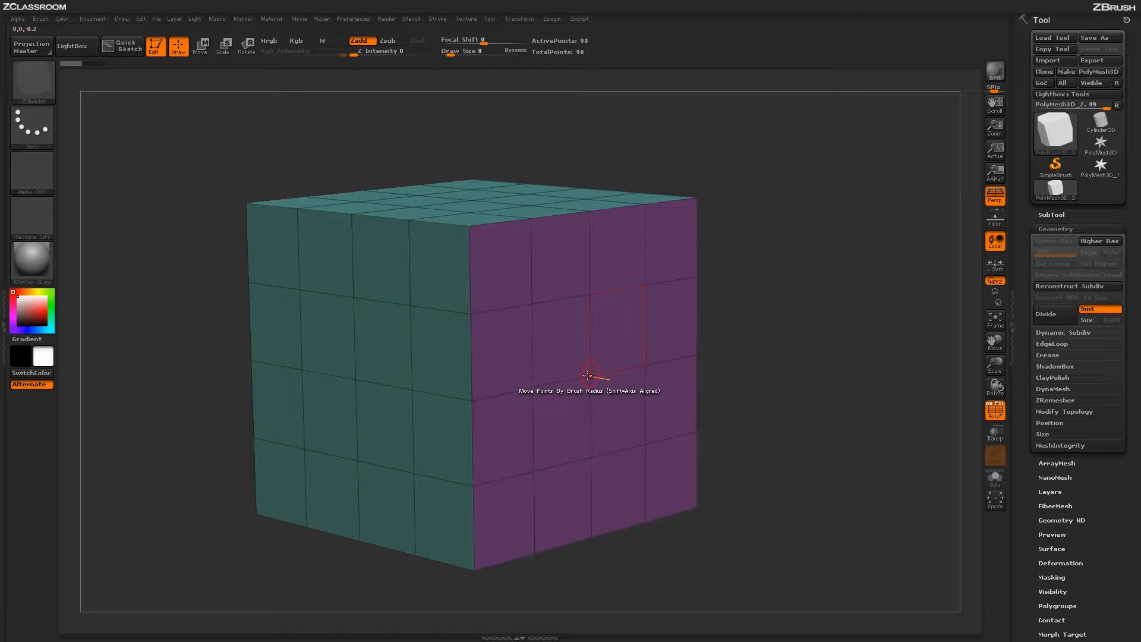
{"action": "left_click_drag", "start_coordinate": [590, 376], "coordinate": [603, 374]}
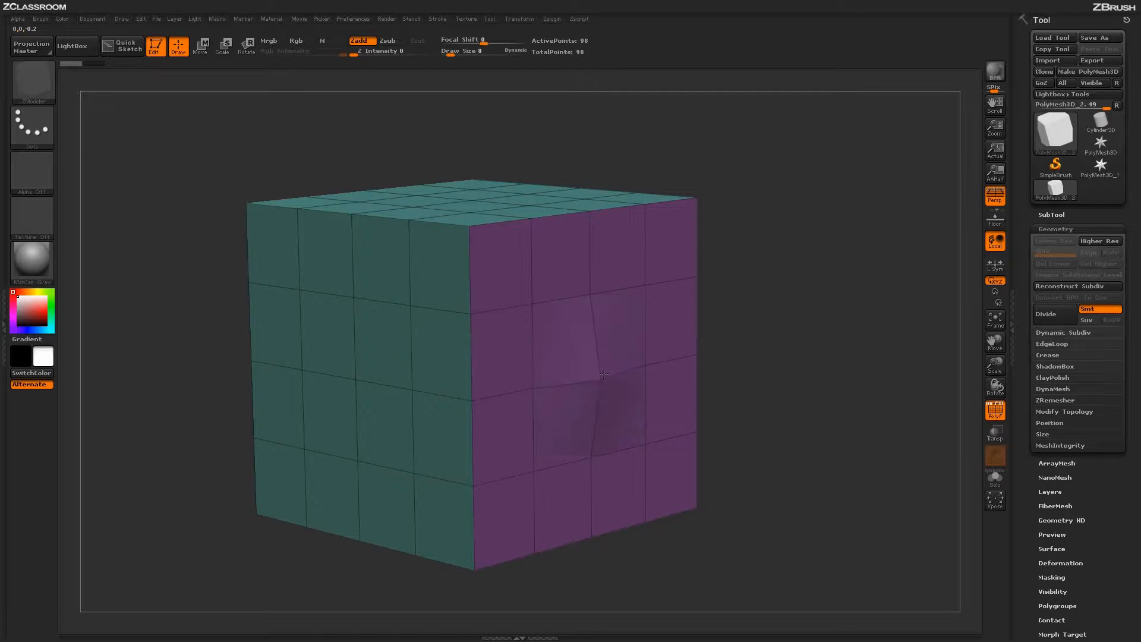
{"action": "key", "text": "ctrl+z"}
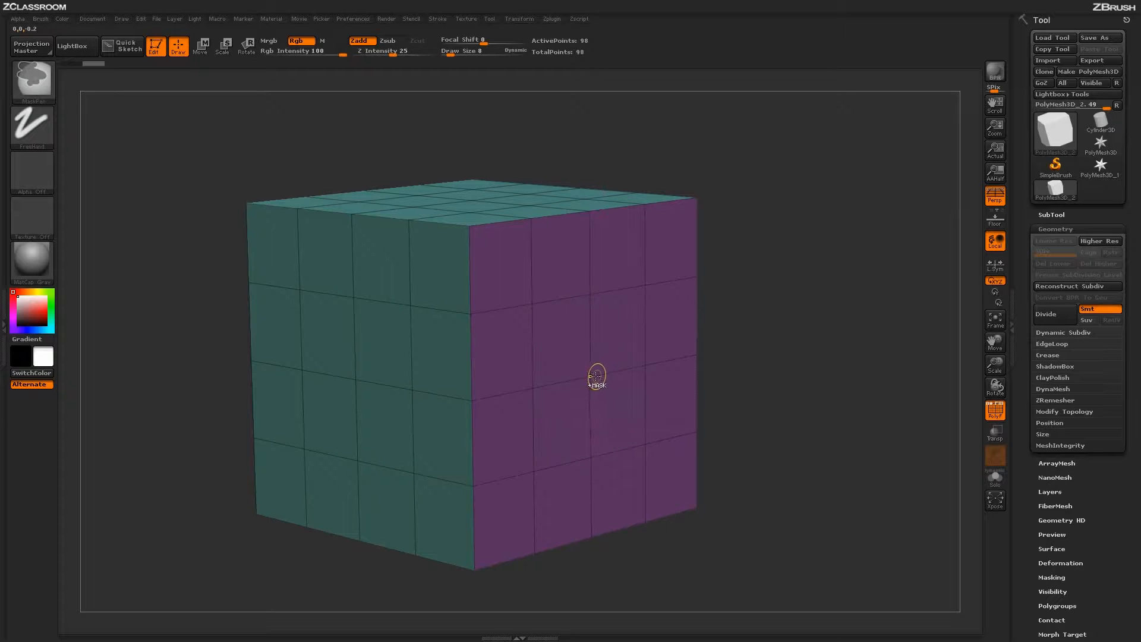
Step: Try moving the purple face's points By Brush Radius at draw size 215, undo it, and set the draw size to 12
{"action": "left_click_drag", "start_coordinate": [453, 52], "coordinate": [481, 53]}
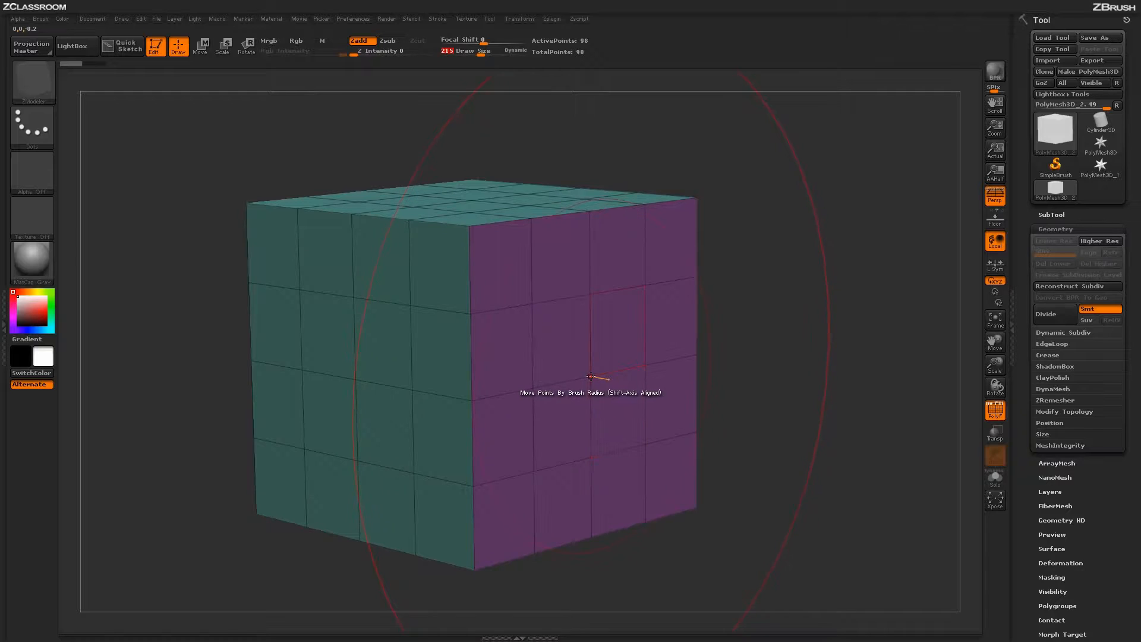
{"action": "mouse_move", "coordinate": [591, 377]}
{"action": "left_mouse_down"}
{"action": "mouse_move", "coordinate": [556, 363]}
{"action": "mouse_move", "coordinate": [538, 371]}
{"action": "mouse_move", "coordinate": [553, 286]}
{"action": "mouse_move", "coordinate": [571, 333]}
{"action": "mouse_move", "coordinate": [587, 273]}
{"action": "mouse_move", "coordinate": [558, 336]}
{"action": "mouse_move", "coordinate": [561, 416]}
{"action": "mouse_move", "coordinate": [572, 383]}
{"action": "left_mouse_up"}
{"action": "key", "text": "ctrl+z"}
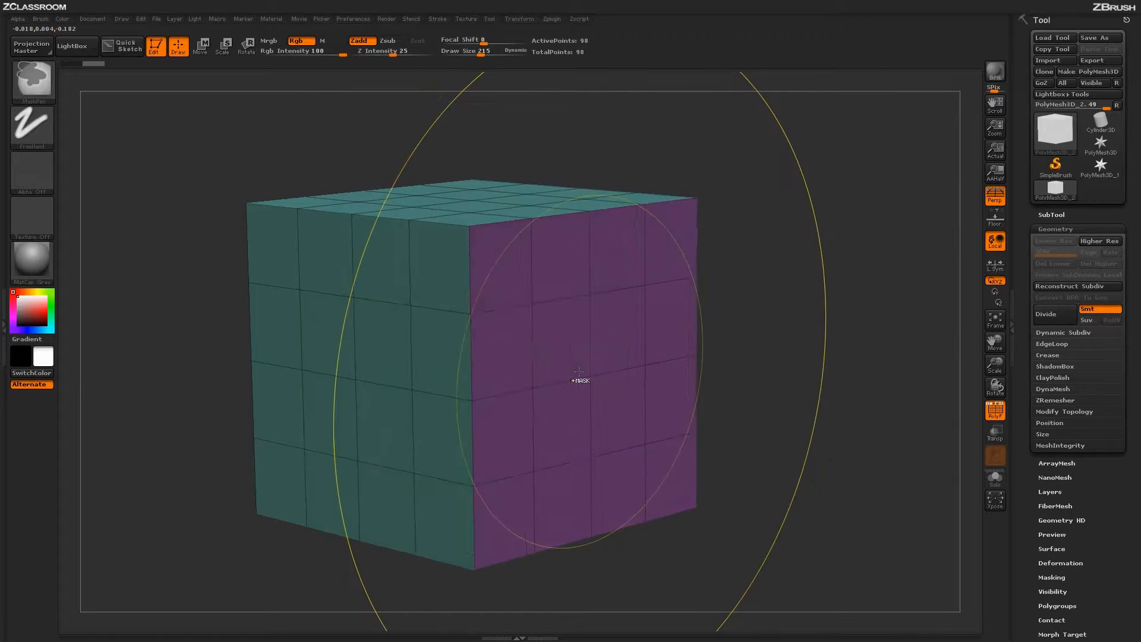
{"action": "left_click_drag", "start_coordinate": [486, 54], "coordinate": [452, 58]}
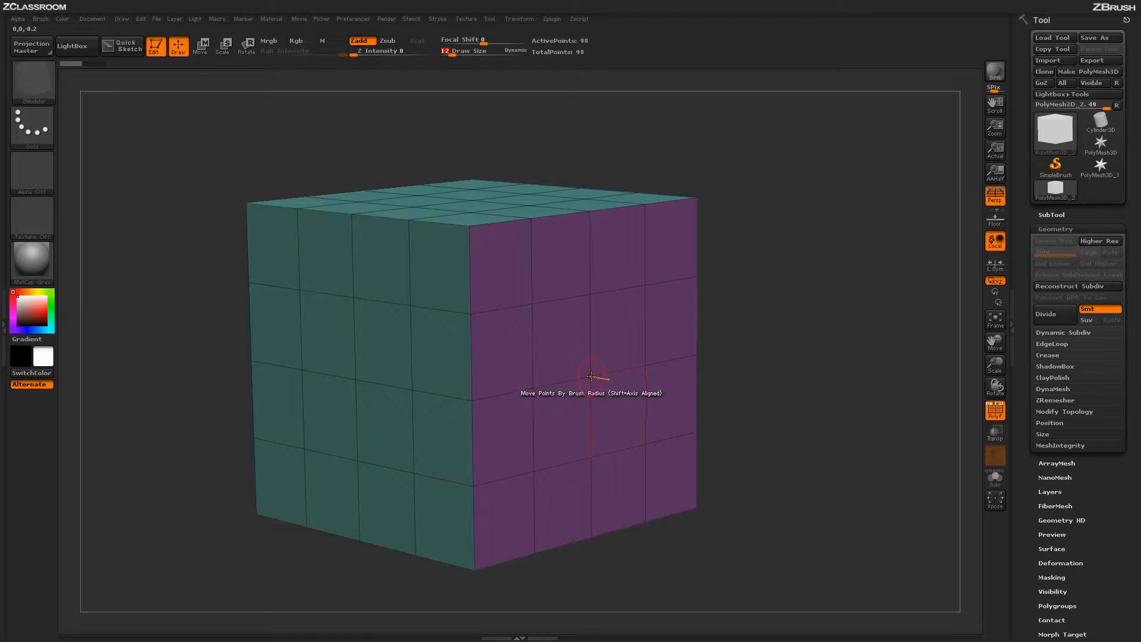
Step: Try moving the purple face's middle horizontal row of points with the Infinite X target, then undo the move
{"action": "key", "text": "space"}
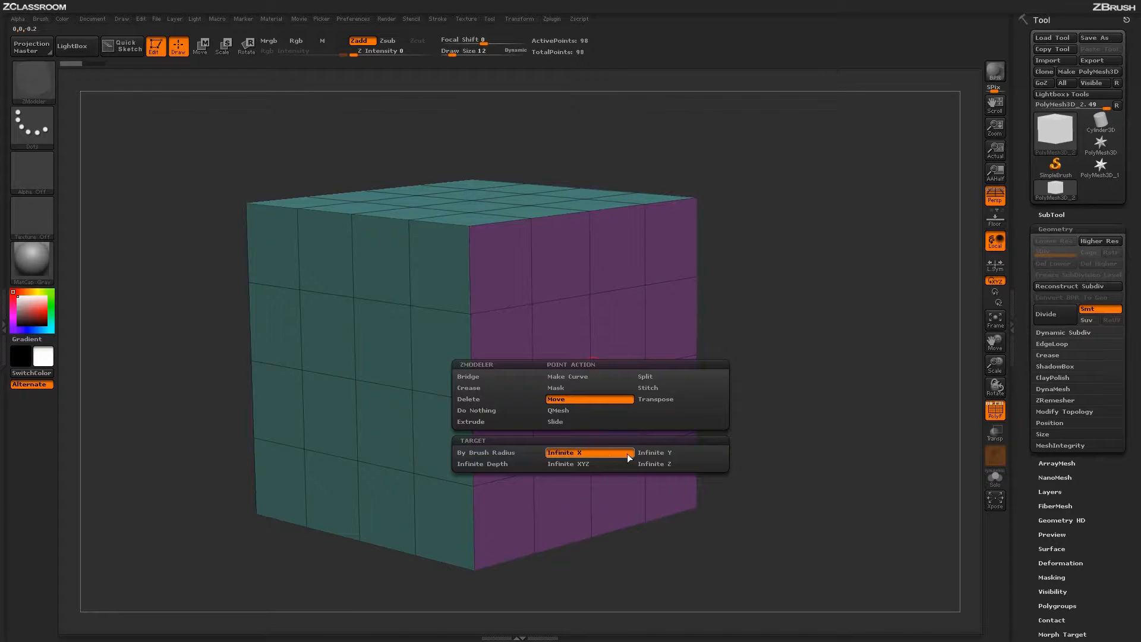
{"action": "left_click", "coordinate": [645, 453]}
{"action": "left_click", "coordinate": [647, 464]}
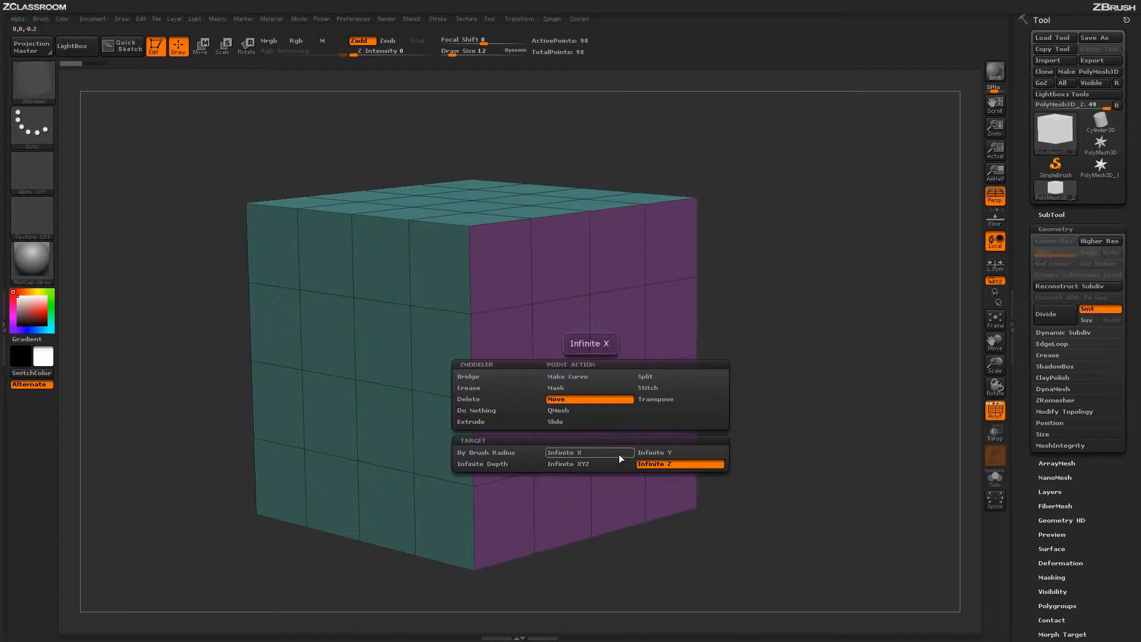
{"action": "left_click", "coordinate": [576, 453]}
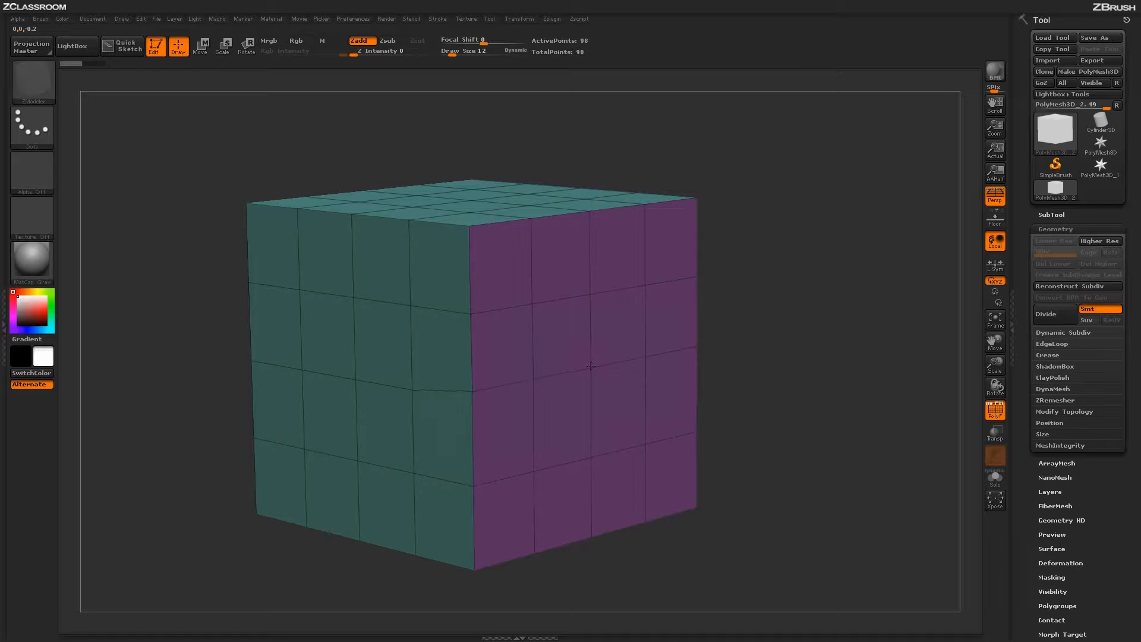
{"action": "left_click_drag", "start_coordinate": [591, 376], "coordinate": [571, 412]}
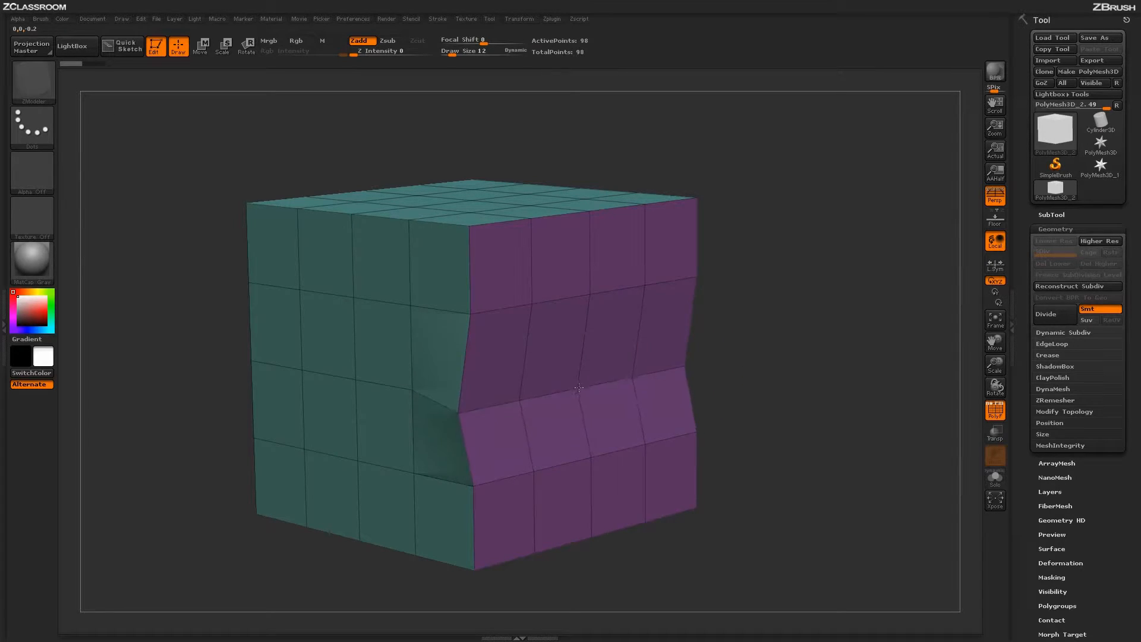
{"action": "key", "text": "ctrl+z"}
Step: Try moving the purple face's middle vertical column of points with the Infinite Y target, then undo the move
{"action": "key", "text": "space"}
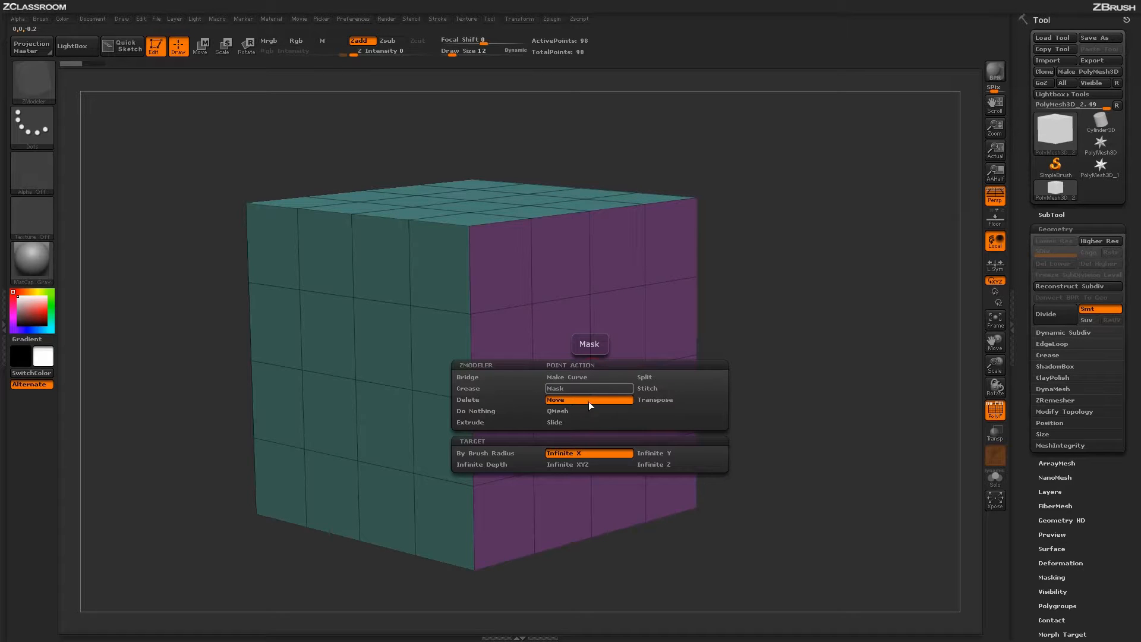
{"action": "left_click", "coordinate": [653, 453]}
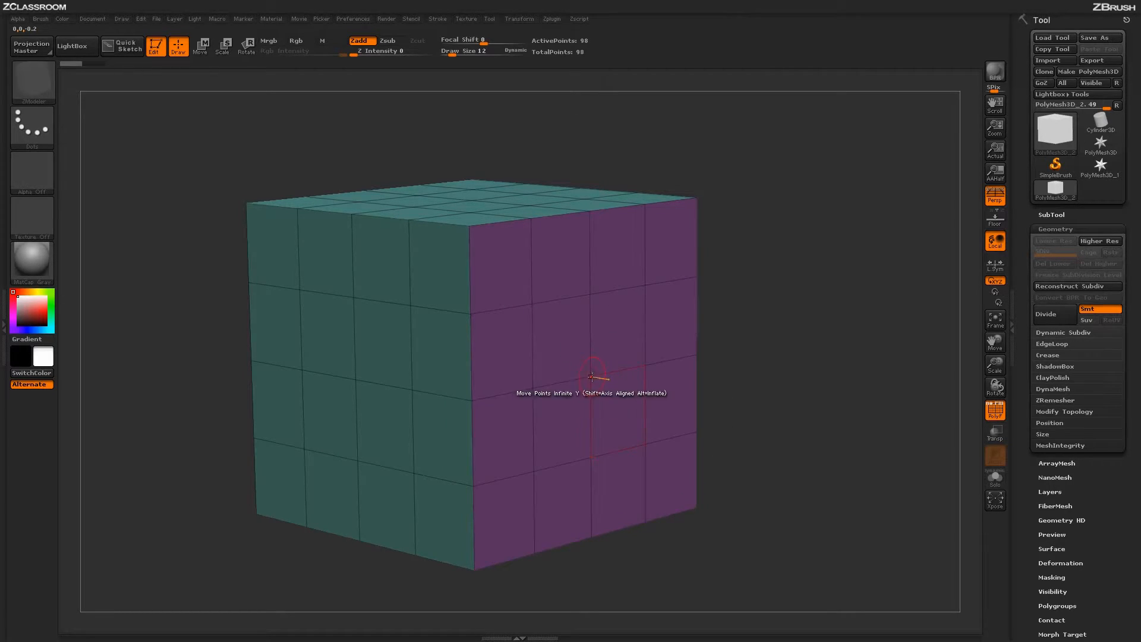
{"action": "mouse_move", "coordinate": [590, 377]}
{"action": "left_mouse_down"}
{"action": "mouse_move", "coordinate": [552, 377]}
{"action": "mouse_move", "coordinate": [615, 378]}
{"action": "mouse_move", "coordinate": [538, 378]}
{"action": "mouse_move", "coordinate": [603, 381]}
{"action": "left_mouse_up"}
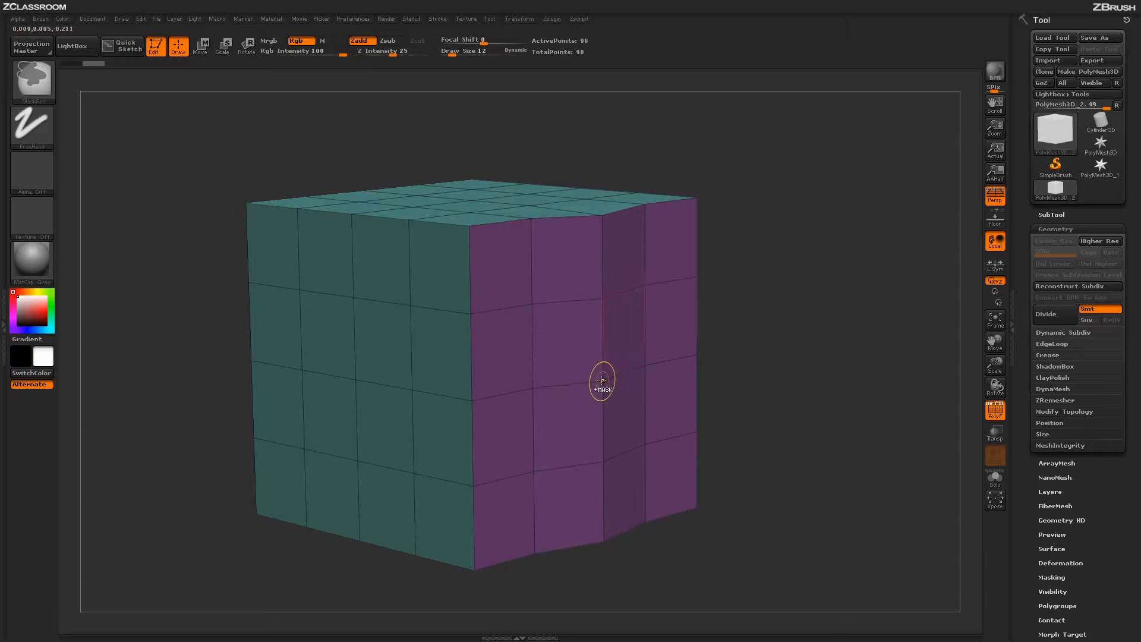
{"action": "key", "text": "ctrl+z"}
Step: Set the target of the Move point action to Infinite Depth
{"action": "key", "text": "space"}
{"action": "left_click", "coordinate": [621, 454]}
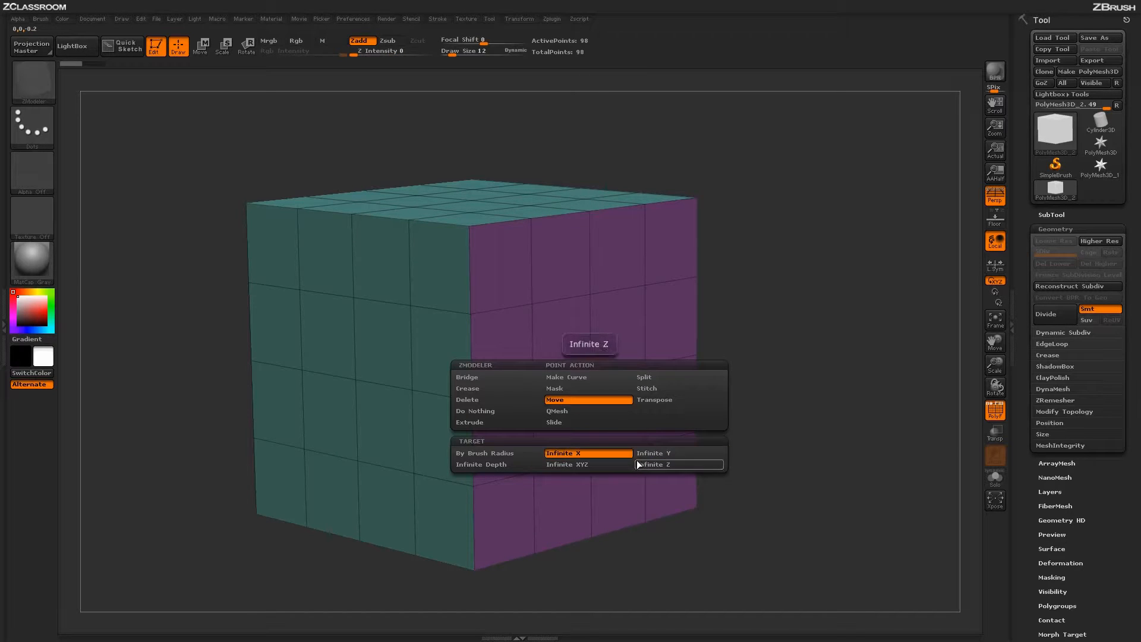
{"action": "left_click", "coordinate": [642, 465]}
{"action": "left_click", "coordinate": [641, 452]}
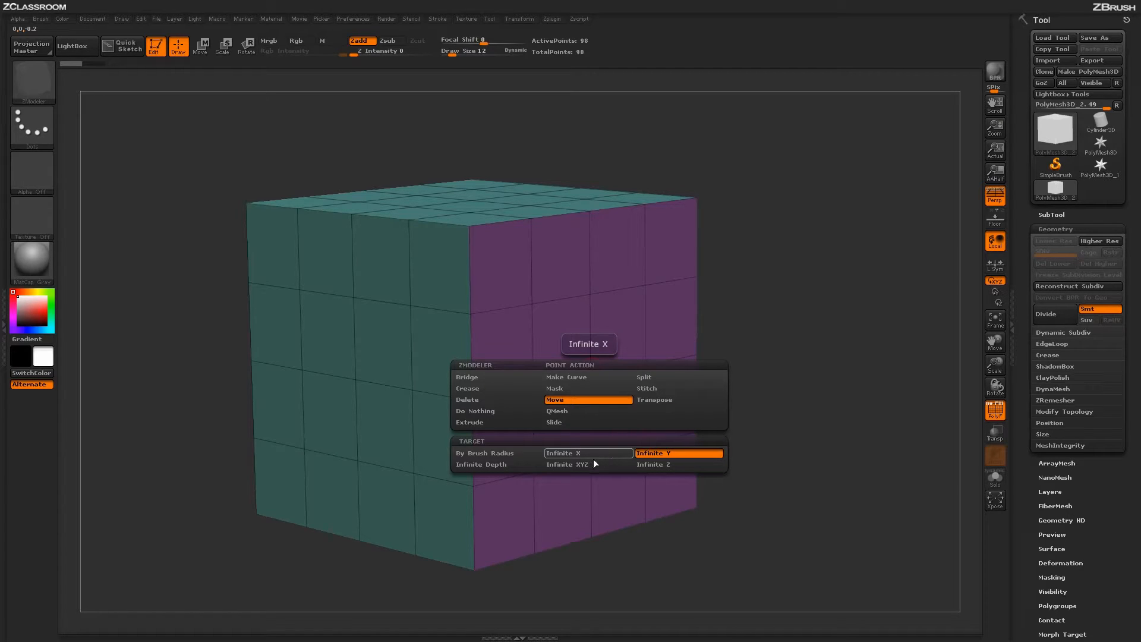
{"action": "left_click", "coordinate": [567, 464]}
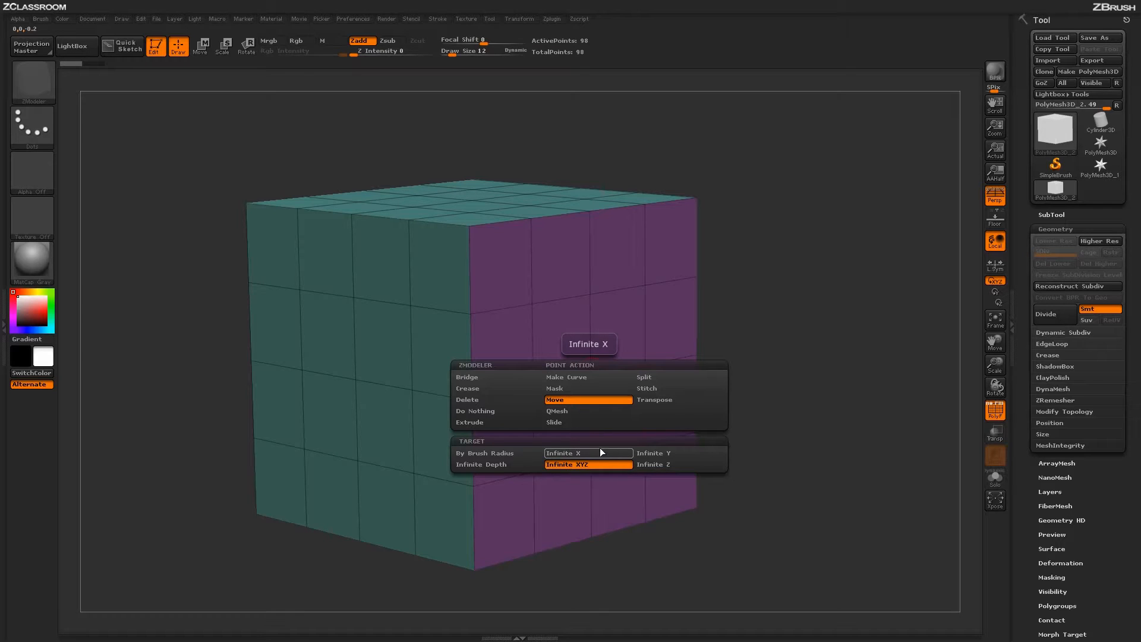
{"action": "left_click", "coordinate": [500, 464]}
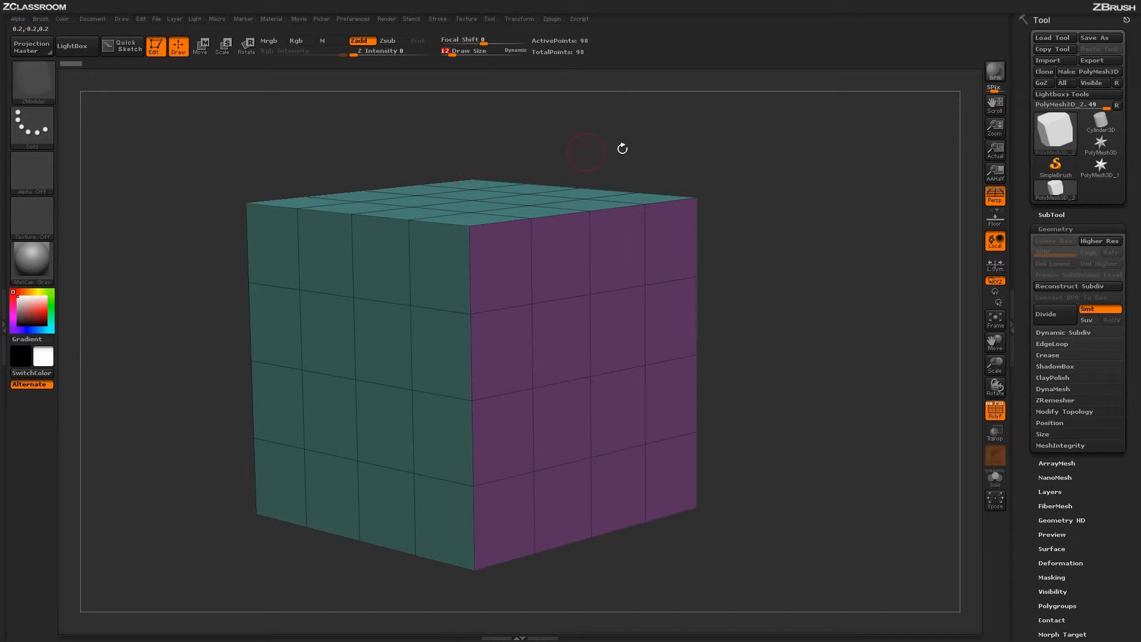
Step: Try raising the cube's nearest top corner point with Infinite Depth at draw size 77, inspect the shape, and undo the move
{"action": "left_click_drag", "start_coordinate": [539, 159], "coordinate": [540, 152]}
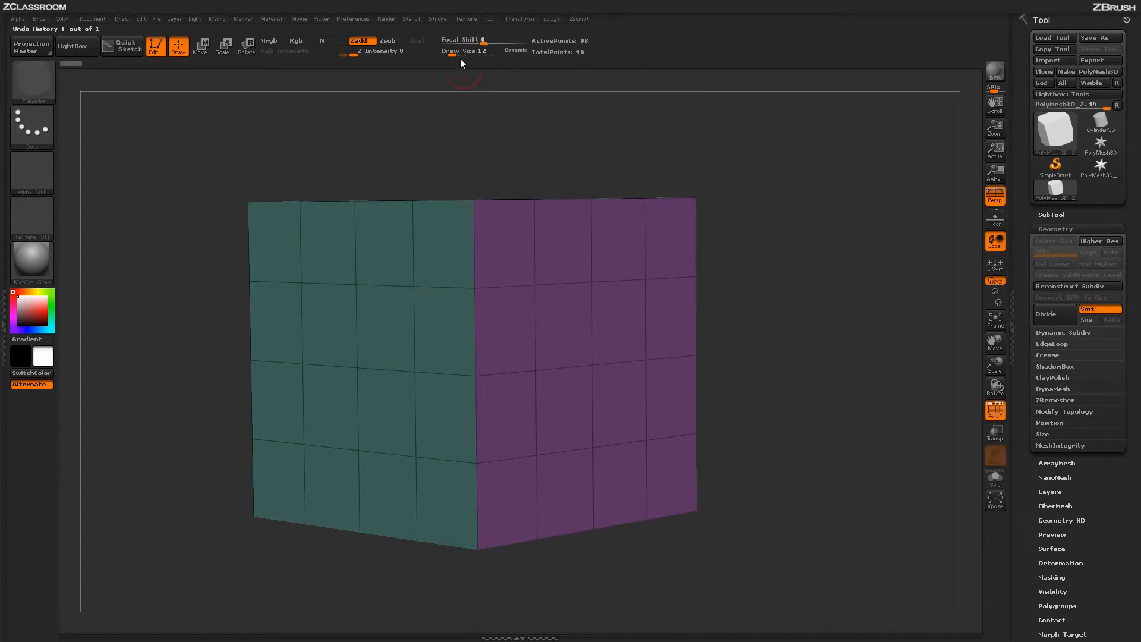
{"action": "left_click_drag", "start_coordinate": [463, 54], "coordinate": [465, 54]}
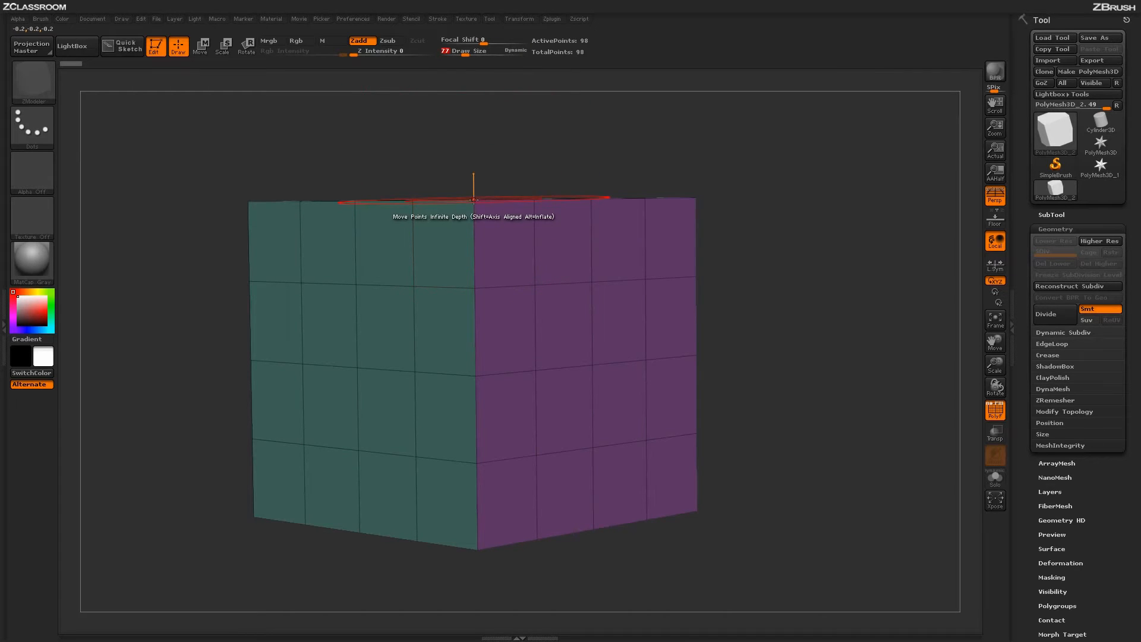
{"action": "left_click_drag", "start_coordinate": [474, 200], "coordinate": [474, 145]}
{"action": "left_click_drag", "start_coordinate": [594, 145], "coordinate": [617, 158]}
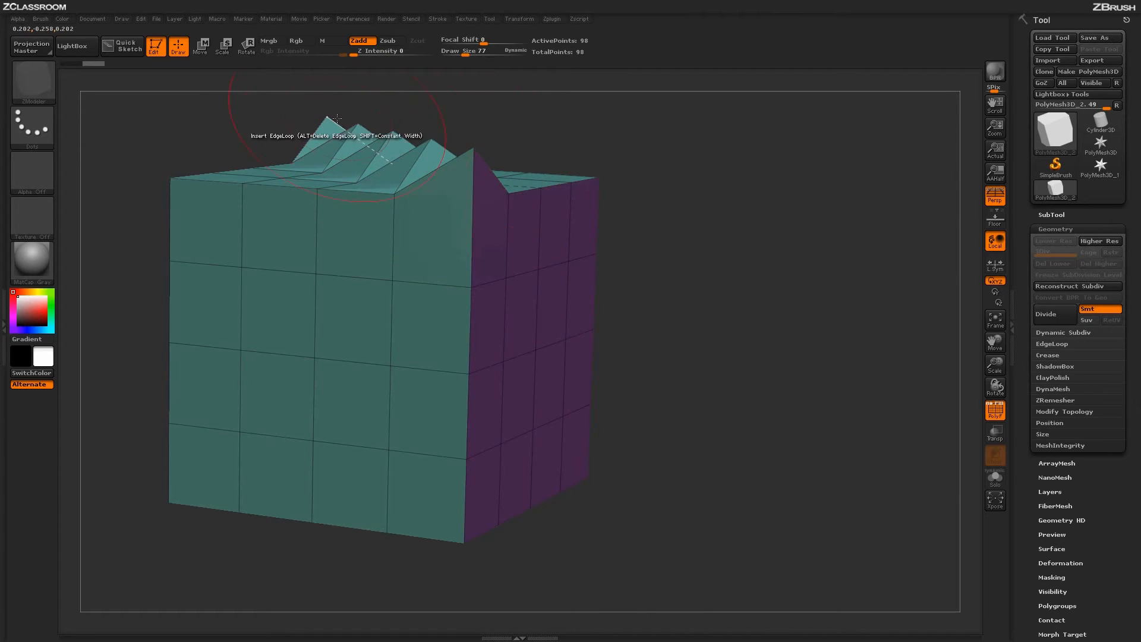
{"action": "key", "text": "ctrl+z"}
Step: Try raising a top-edge point of the teal face with Infinite Depth from a straight-on view, then undo the move
{"action": "left_click_drag", "start_coordinate": [629, 225], "coordinate": [639, 252], "text": "shift"}
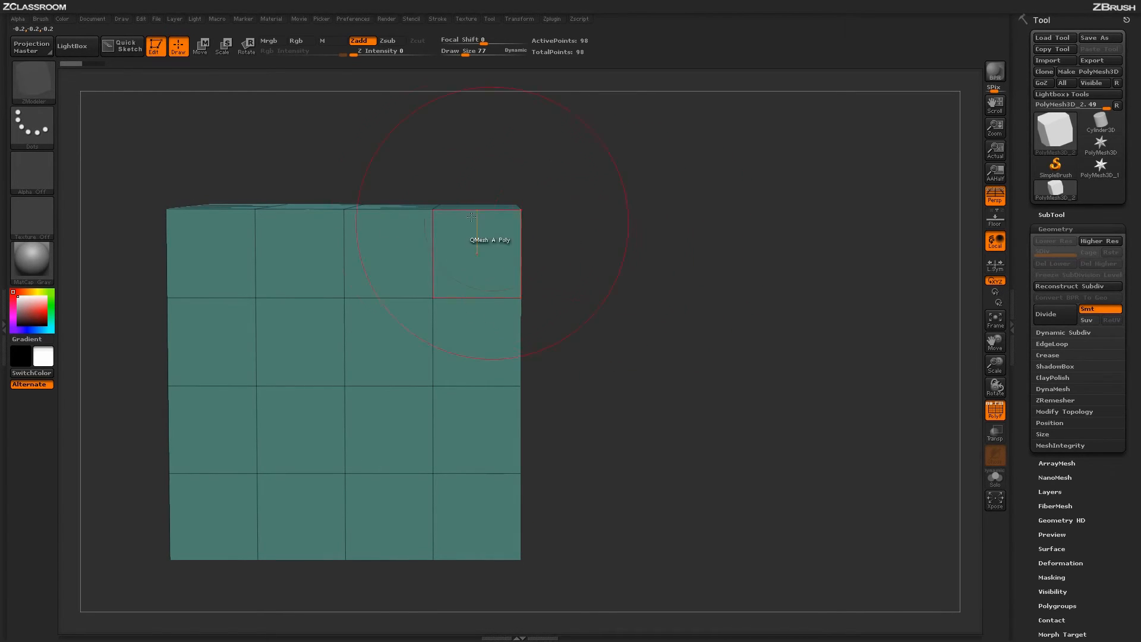
{"action": "left_click_drag", "start_coordinate": [432, 209], "coordinate": [435, 151]}
{"action": "mouse_move", "coordinate": [623, 247]}
{"action": "left_mouse_down"}
{"action": "mouse_move", "coordinate": [665, 284]}
{"action": "mouse_move", "coordinate": [652, 282]}
{"action": "left_mouse_up"}
{"action": "key", "text": "ctrl+z"}
Step: Set the draw size to 15 and move the purple face's centre point up towards the row above using Infinite Depth
{"action": "key", "text": "space"}
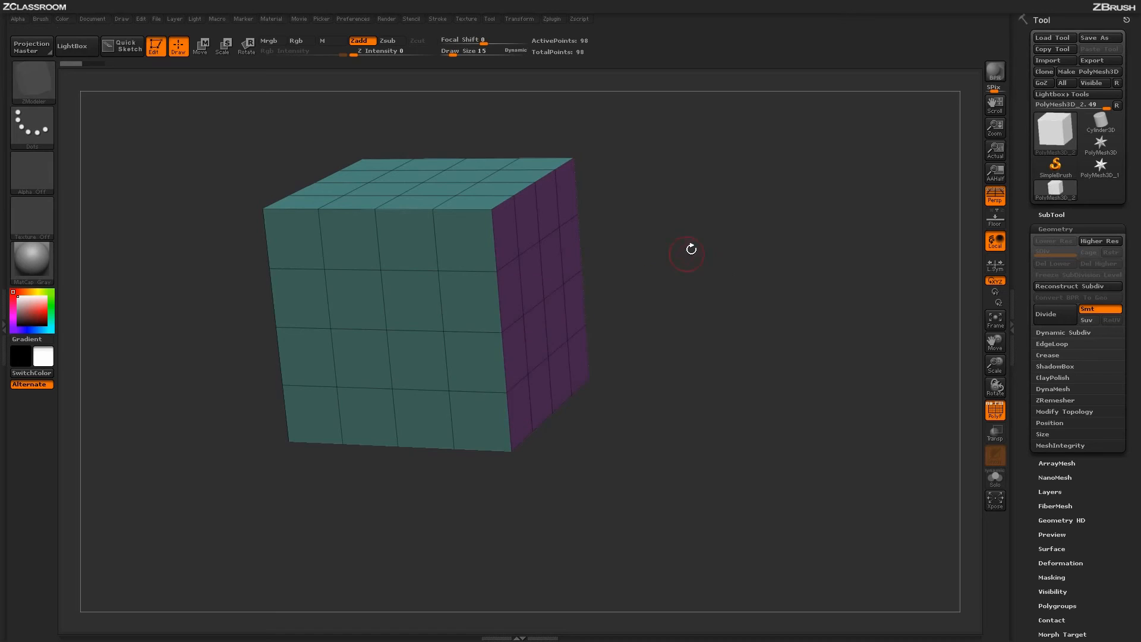
{"action": "mouse_move", "coordinate": [690, 247]}
{"action": "left_mouse_down"}
{"action": "mouse_move", "coordinate": [645, 204]}
{"action": "mouse_move", "coordinate": [561, 327]}
{"action": "mouse_move", "coordinate": [564, 348]}
{"action": "left_mouse_up"}
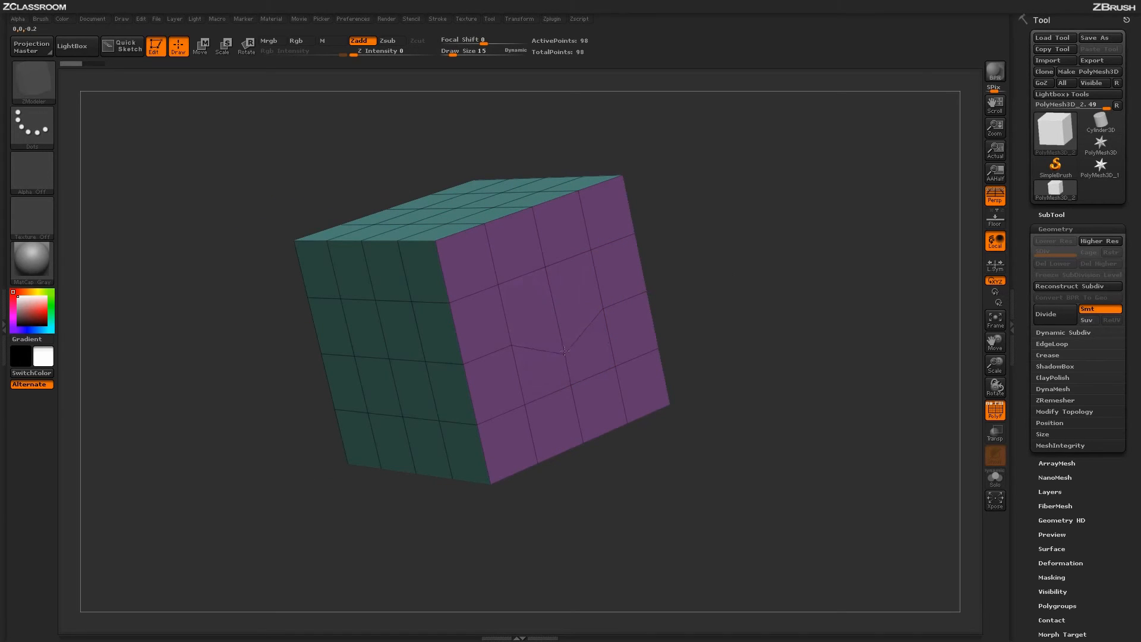
{"action": "key", "text": "shift"}
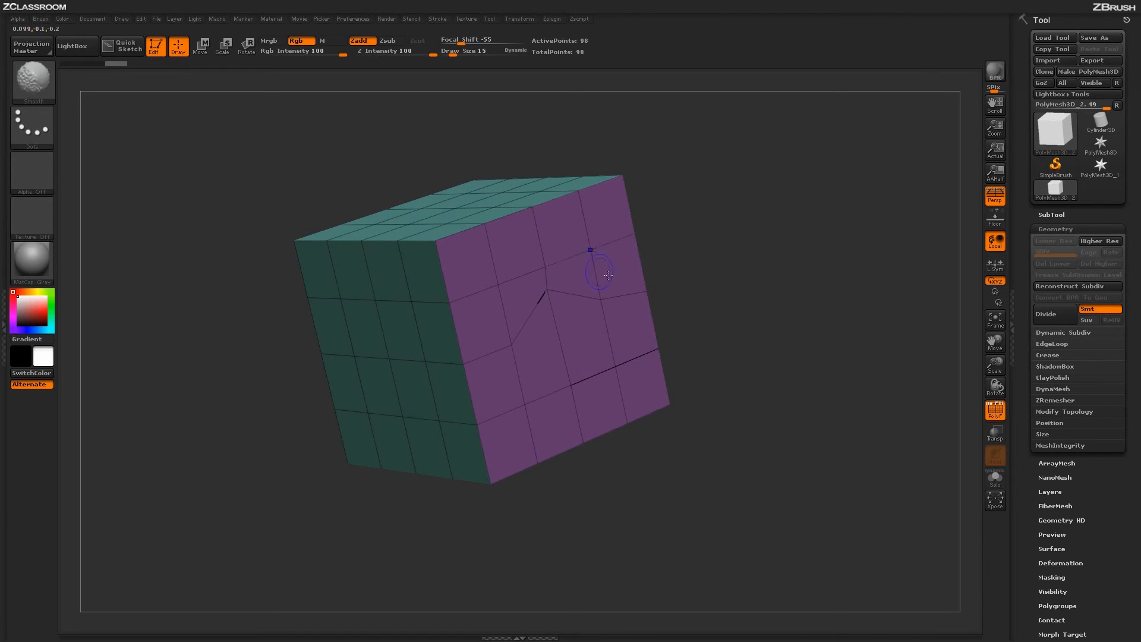
{"action": "left_click_drag", "start_coordinate": [665, 251], "coordinate": [692, 254]}
Step: Set the Move target to Infinite X and shift the middle horizontal row of points on the purple face
{"action": "key", "text": "space"}
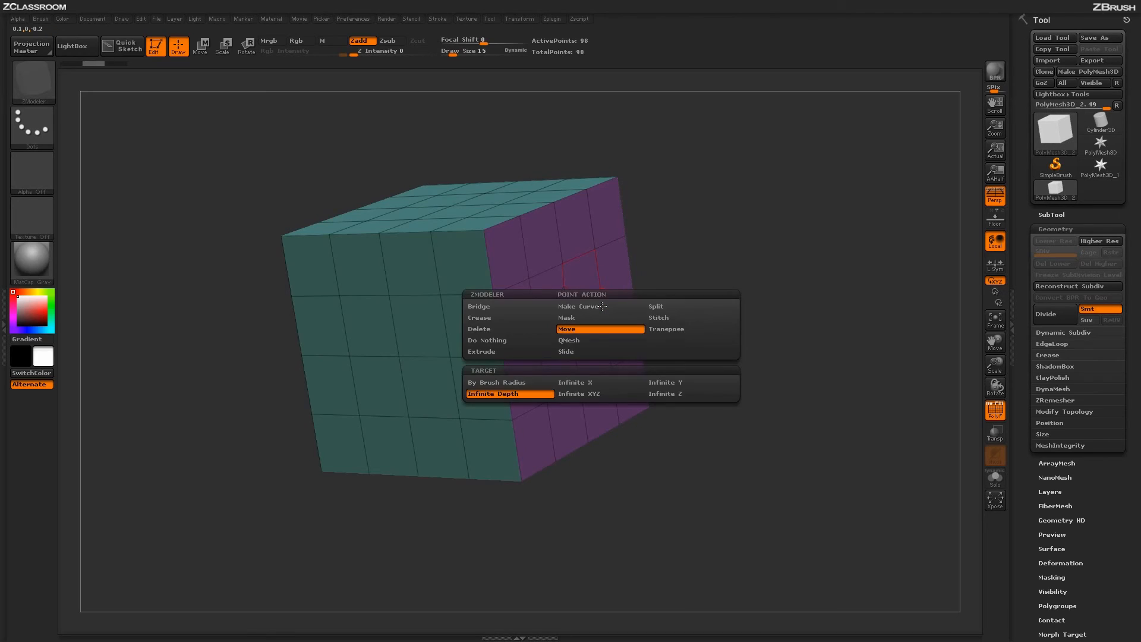
{"action": "left_click", "coordinate": [586, 382]}
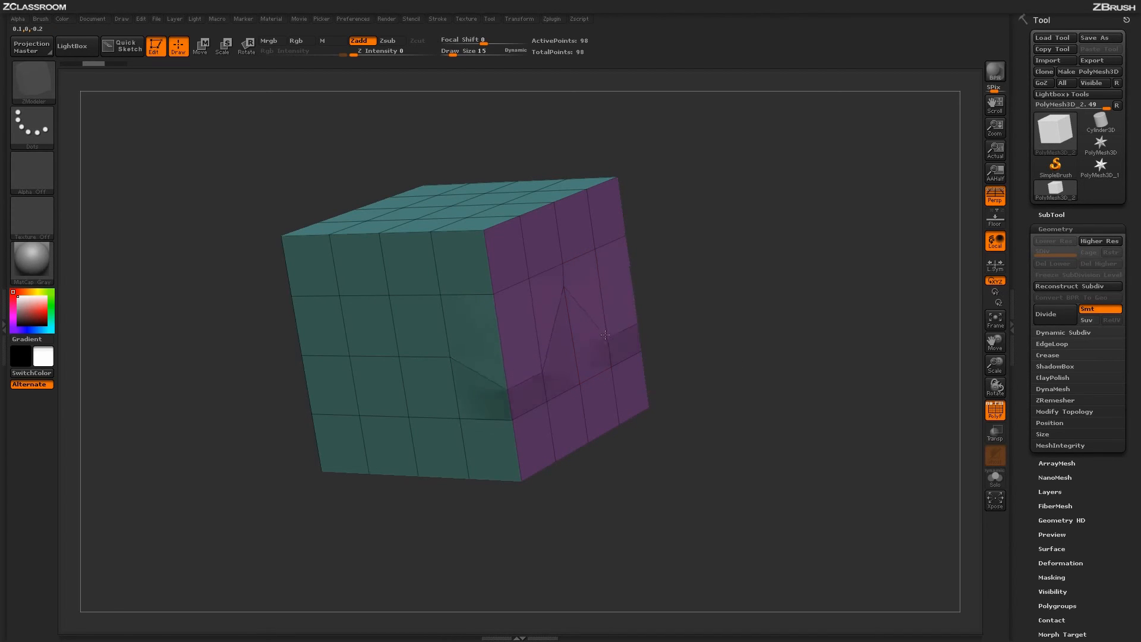
{"action": "left_click_drag", "start_coordinate": [605, 335], "coordinate": [597, 282]}
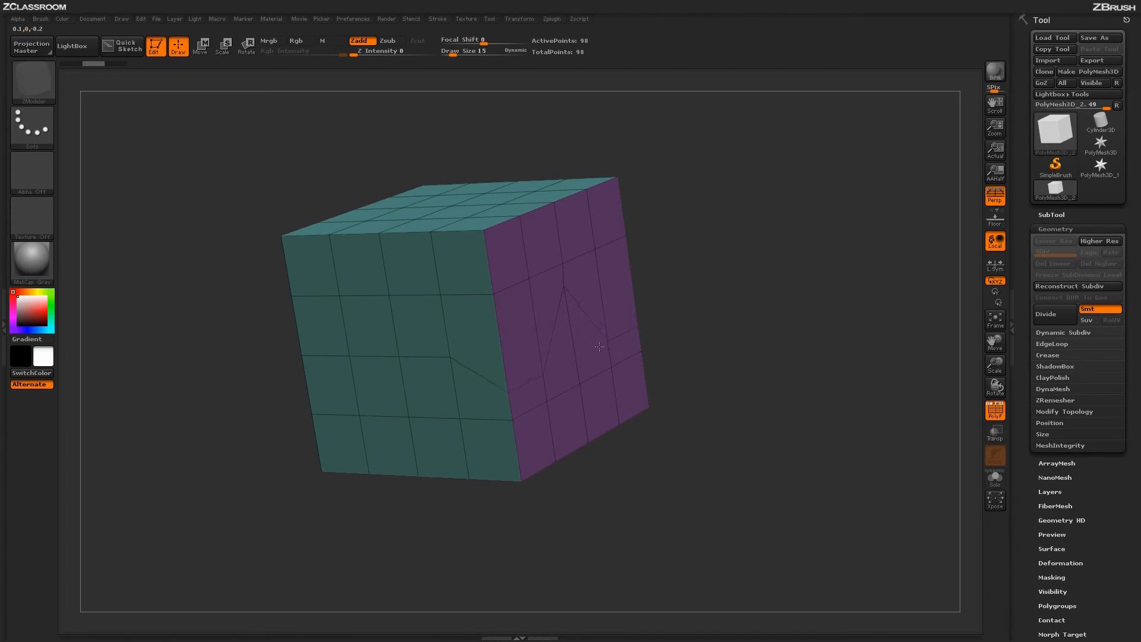